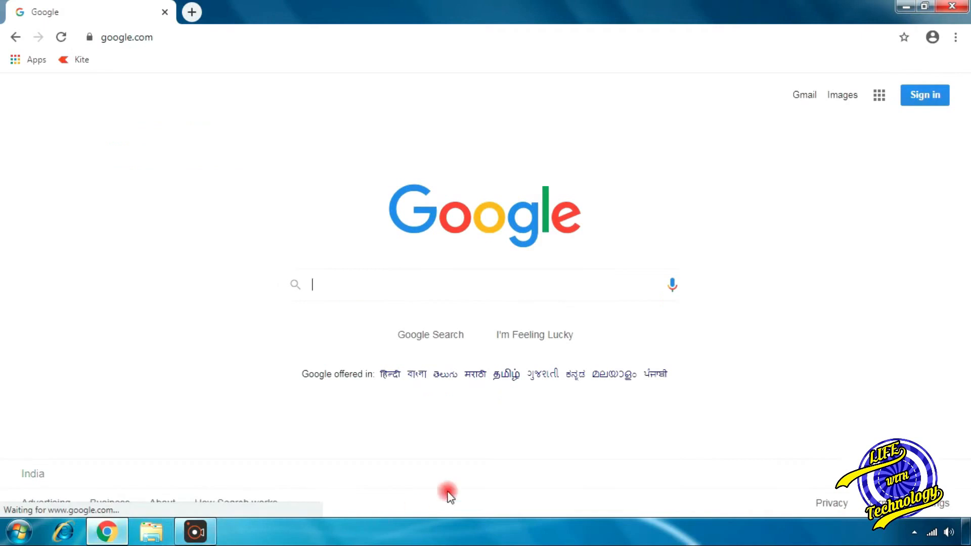
Step: Open Gmail from the Google home page
{"action": "left_click", "coordinate": [803, 95]}
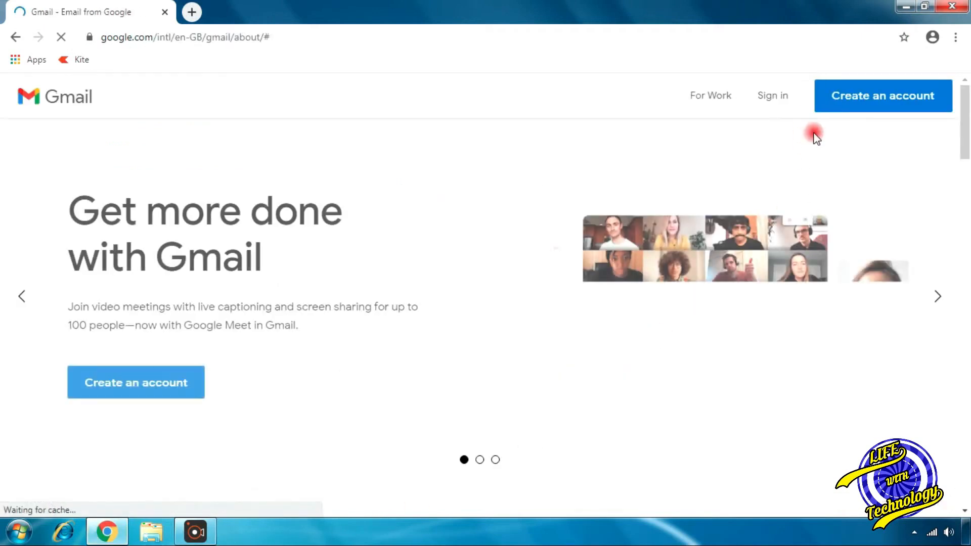
Step: Sign in to Gmail with the account's e-mail address and password
{"action": "left_click", "coordinate": [784, 94]}
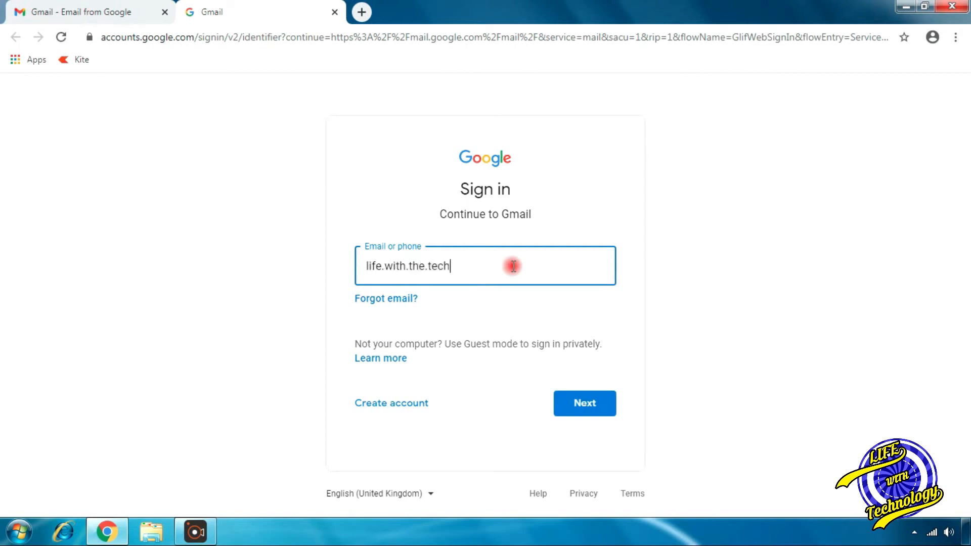
{"action": "key", "text": "Return"}
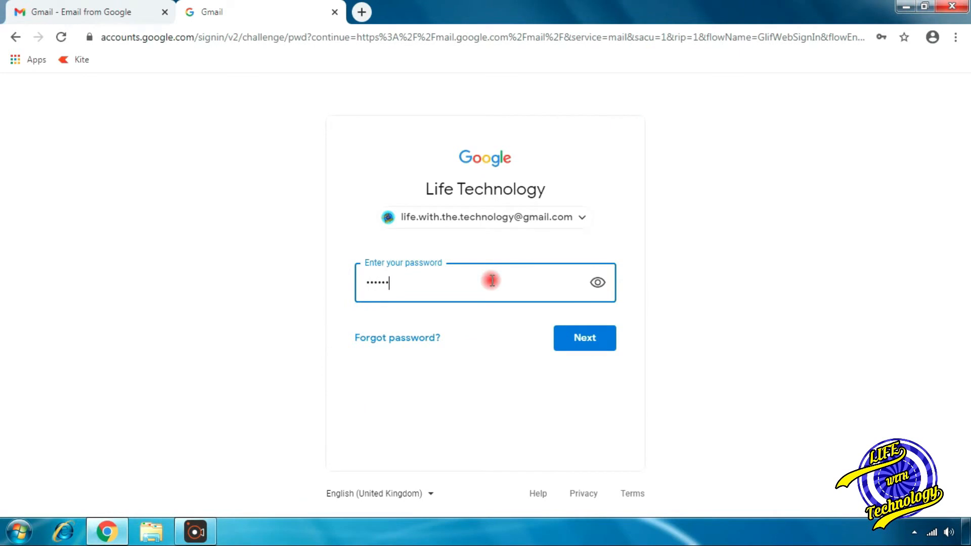
{"action": "left_click", "coordinate": [593, 334]}
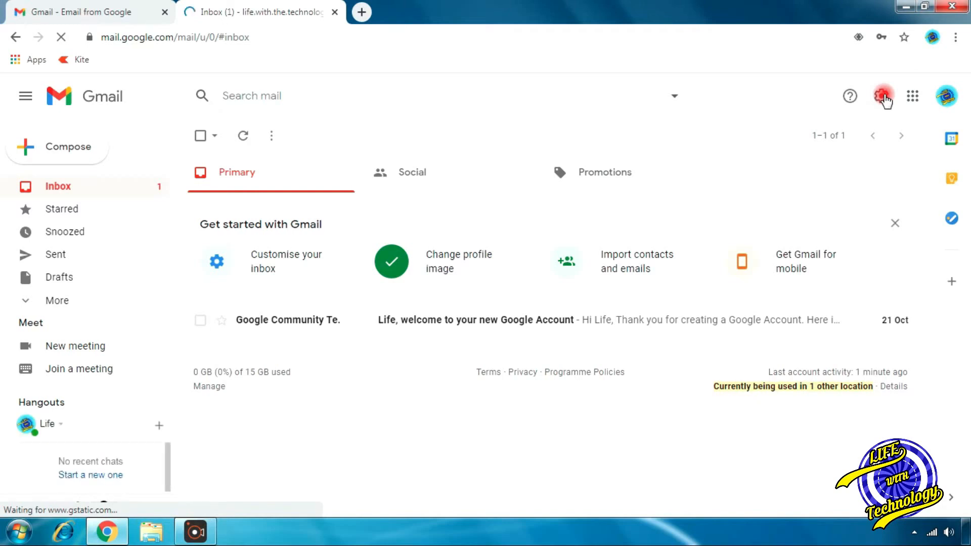
Step: Enable IMAP access under Forwarding and POP/IMAP and save the change
{"action": "left_click", "coordinate": [882, 96]}
{"action": "left_click", "coordinate": [817, 169]}
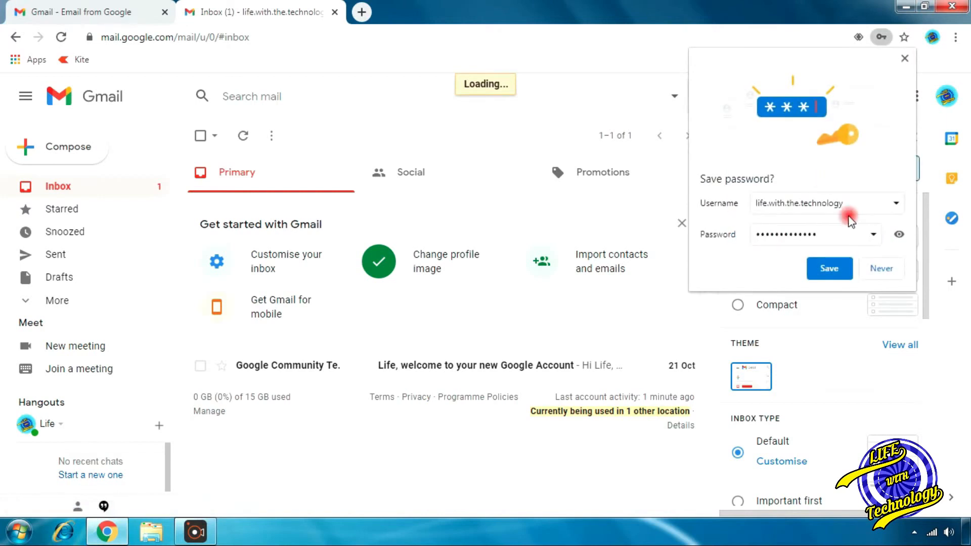
{"action": "left_click", "coordinate": [889, 270]}
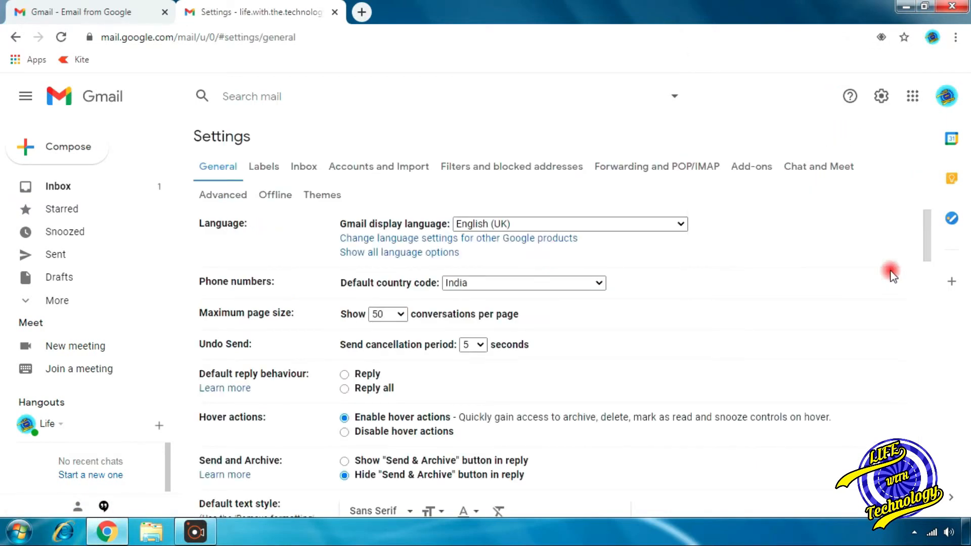
{"action": "left_click", "coordinate": [649, 169]}
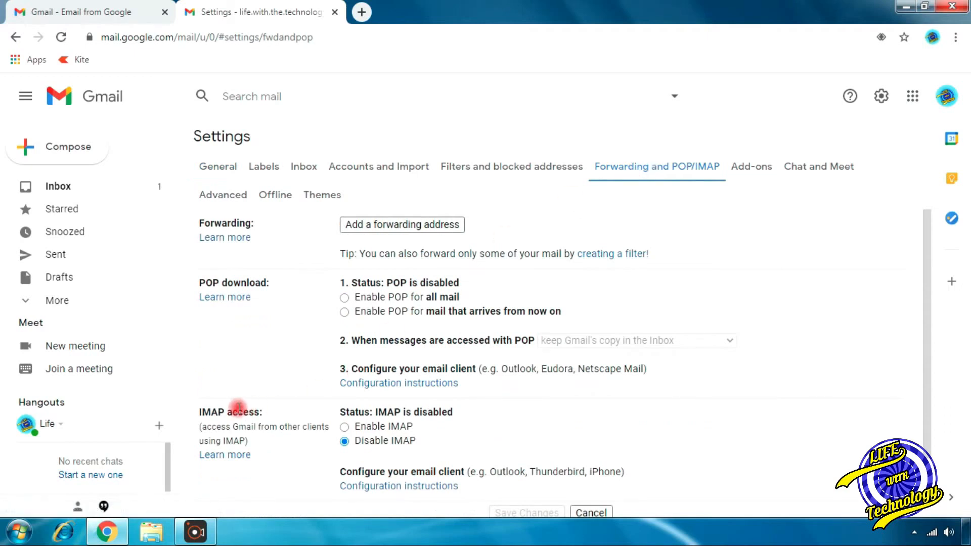
{"action": "left_click", "coordinate": [344, 426]}
{"action": "scroll", "coordinate": [493, 401], "scroll_direction": "down", "scroll_amount": 5}
{"action": "left_click", "coordinate": [529, 441]}
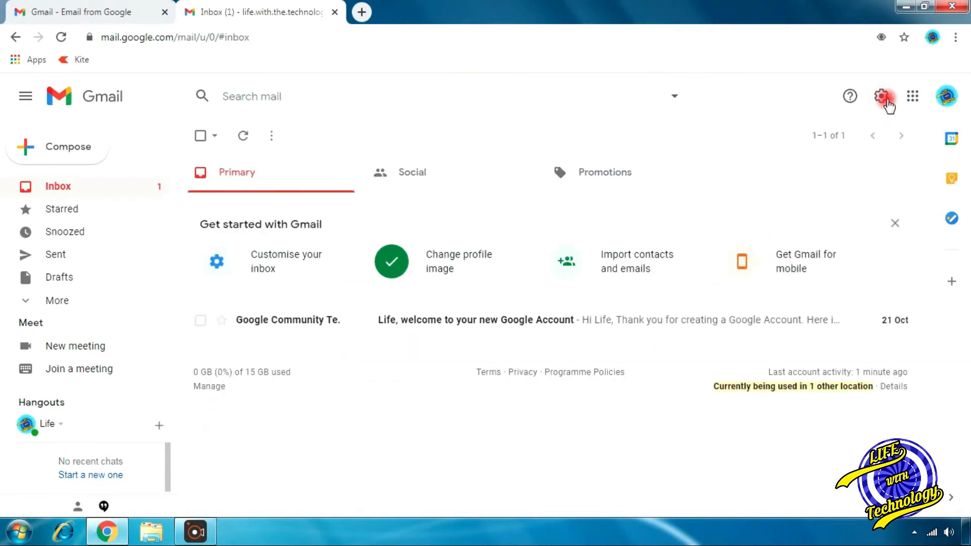
Step: Go back to the full Gmail settings and show Accounts and Import
{"action": "left_click", "coordinate": [882, 98]}
{"action": "left_click", "coordinate": [845, 172]}
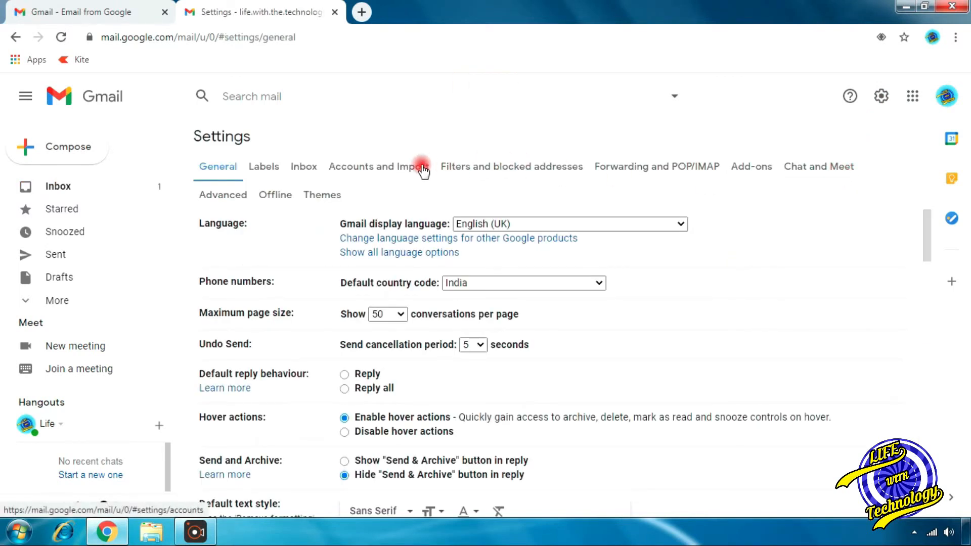
{"action": "left_click", "coordinate": [423, 169]}
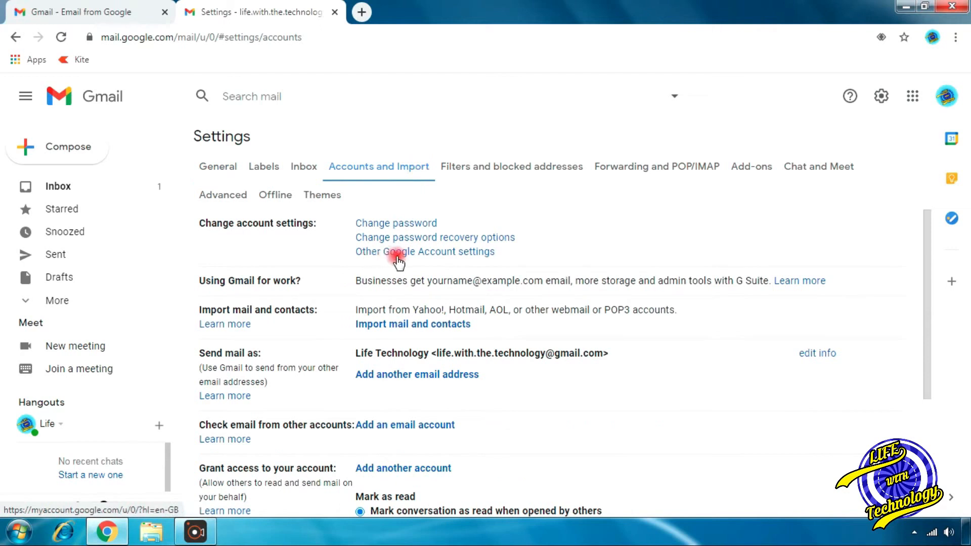
Step: Switch Less secure app access ON in Google Account Security, then minimise Chrome
{"action": "left_click", "coordinate": [485, 252]}
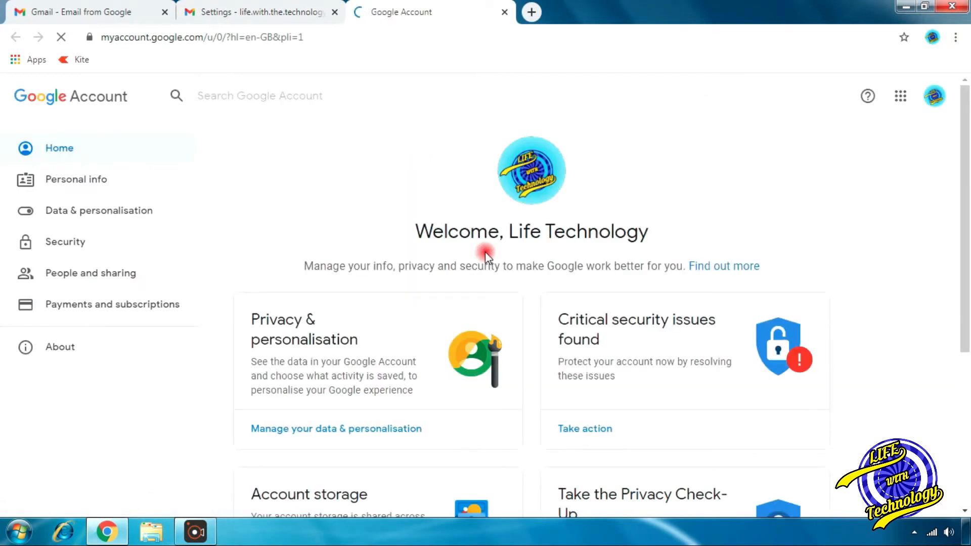
{"action": "left_click", "coordinate": [142, 246]}
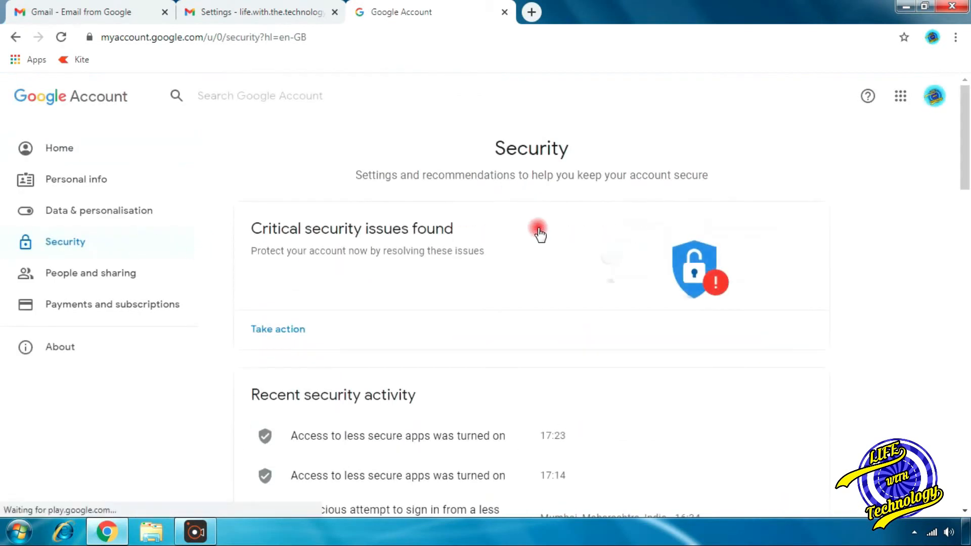
{"action": "scroll", "coordinate": [540, 234], "scroll_direction": "down", "scroll_amount": 7}
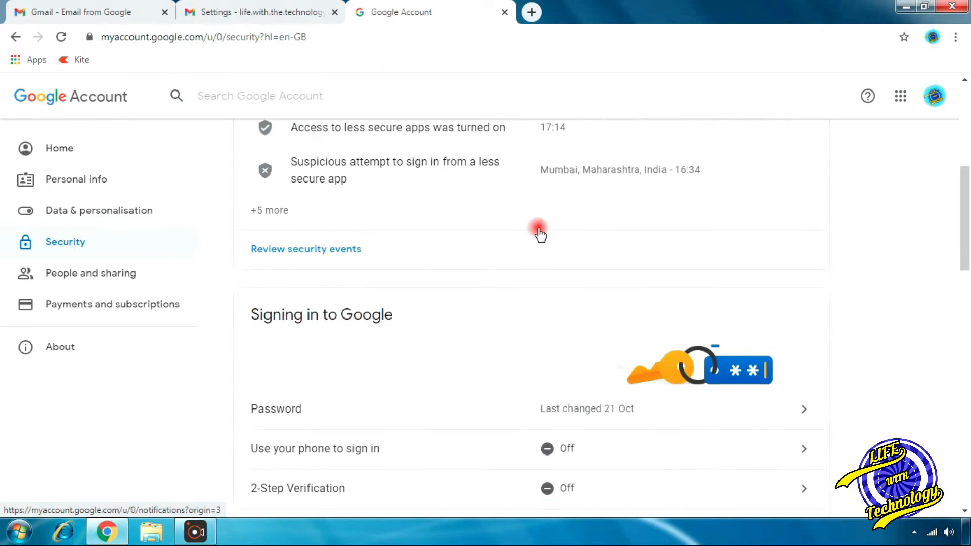
{"action": "scroll", "coordinate": [540, 234], "scroll_direction": "down", "scroll_amount": 10}
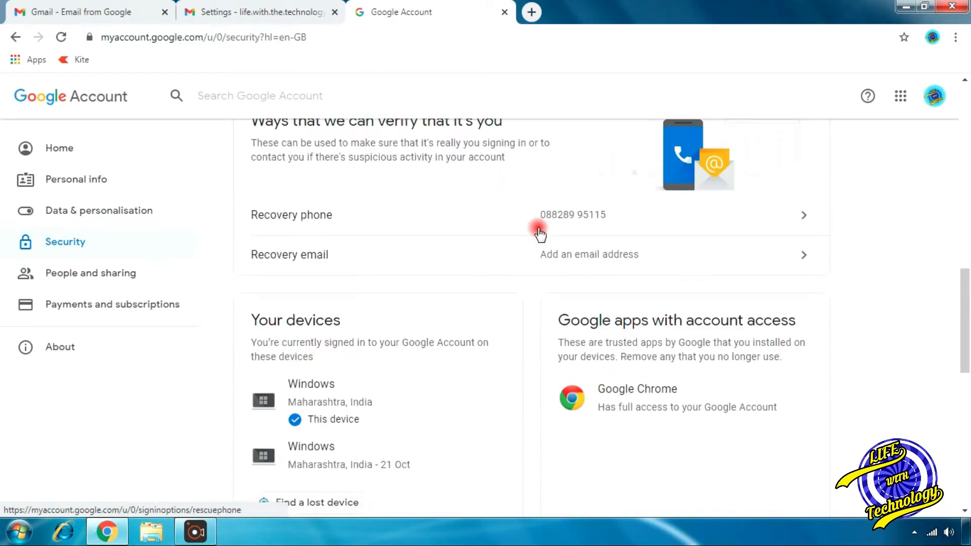
{"action": "scroll", "coordinate": [539, 234], "scroll_direction": "down", "scroll_amount": 7}
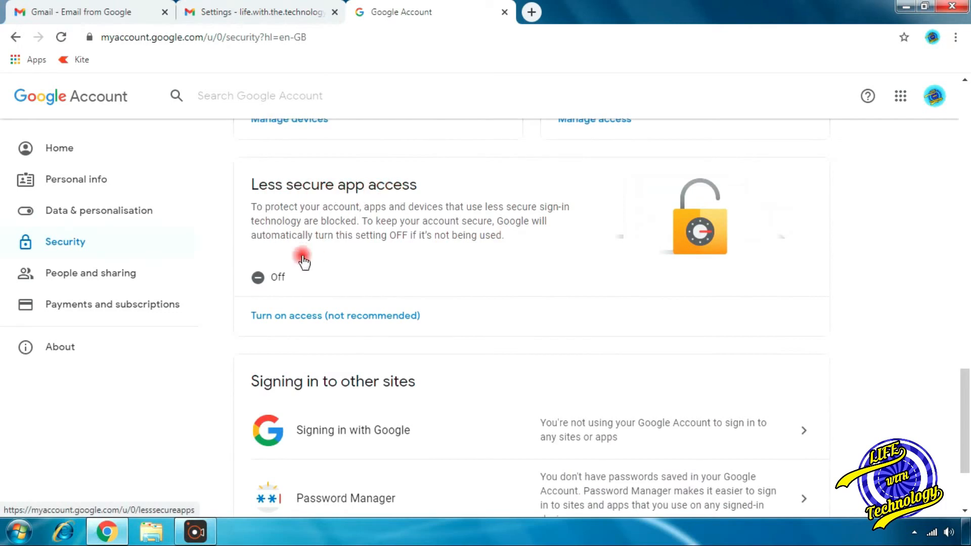
{"action": "left_click", "coordinate": [262, 283]}
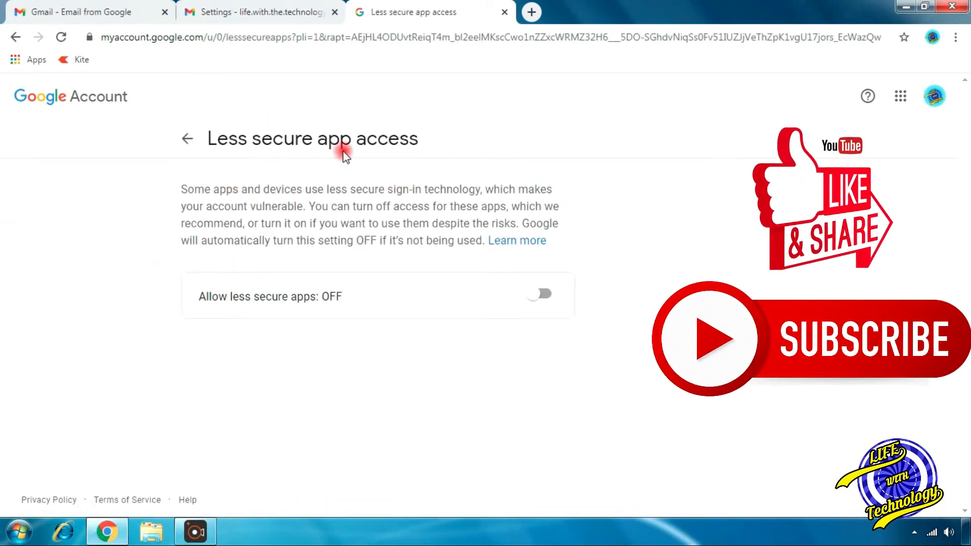
{"action": "left_click", "coordinate": [547, 295]}
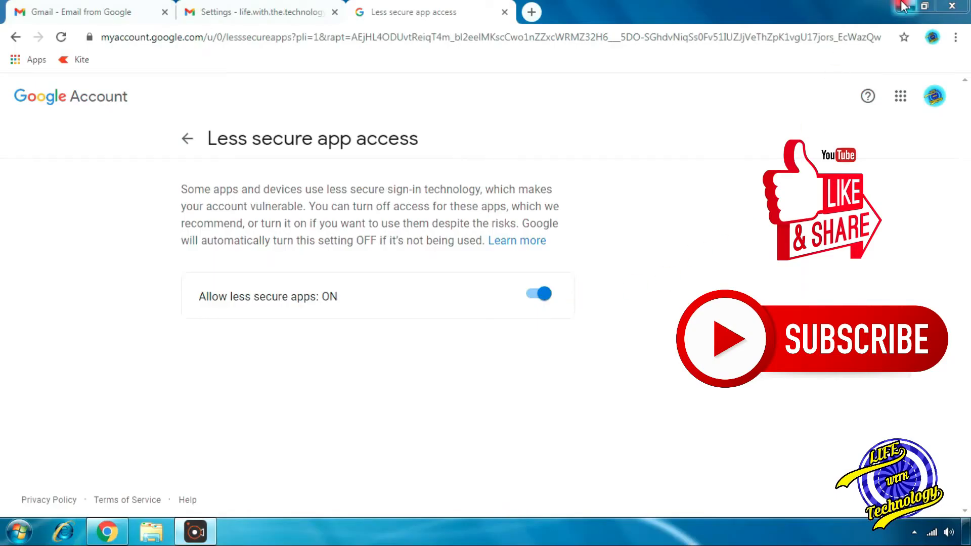
{"action": "left_click", "coordinate": [902, 6]}
{"action": "left_click", "coordinate": [19, 537]}
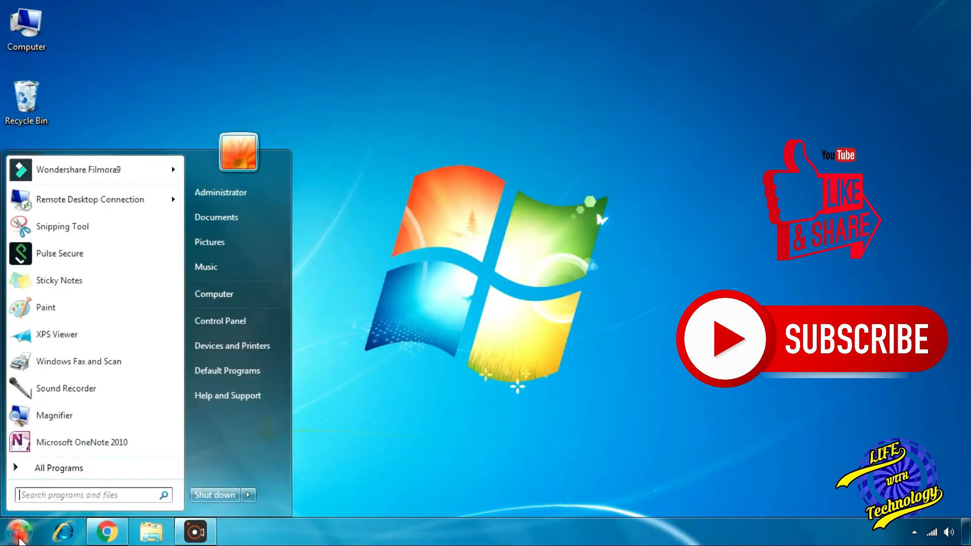
Step: Launch Outlook 2010 from All Programs > Microsoft Office
{"action": "left_click", "coordinate": [156, 466]}
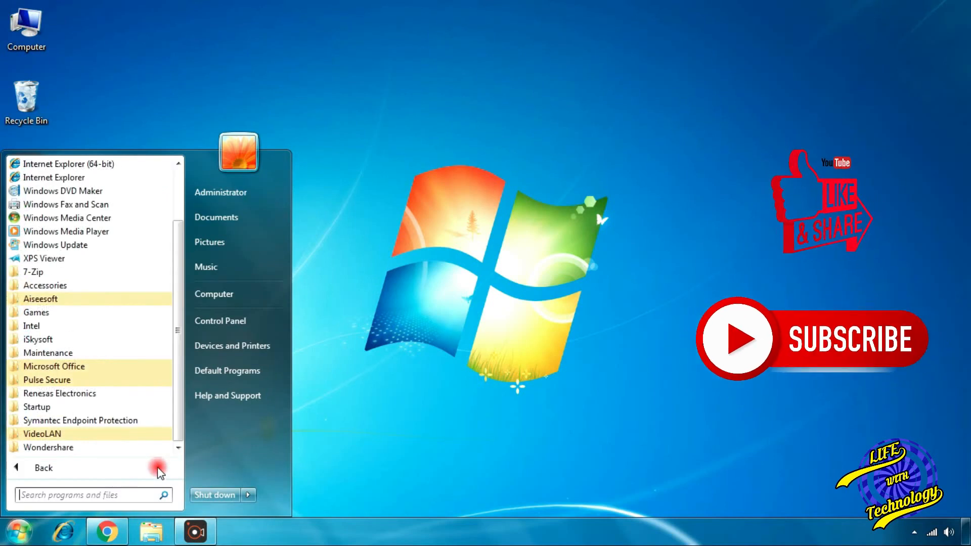
{"action": "left_click", "coordinate": [165, 366]}
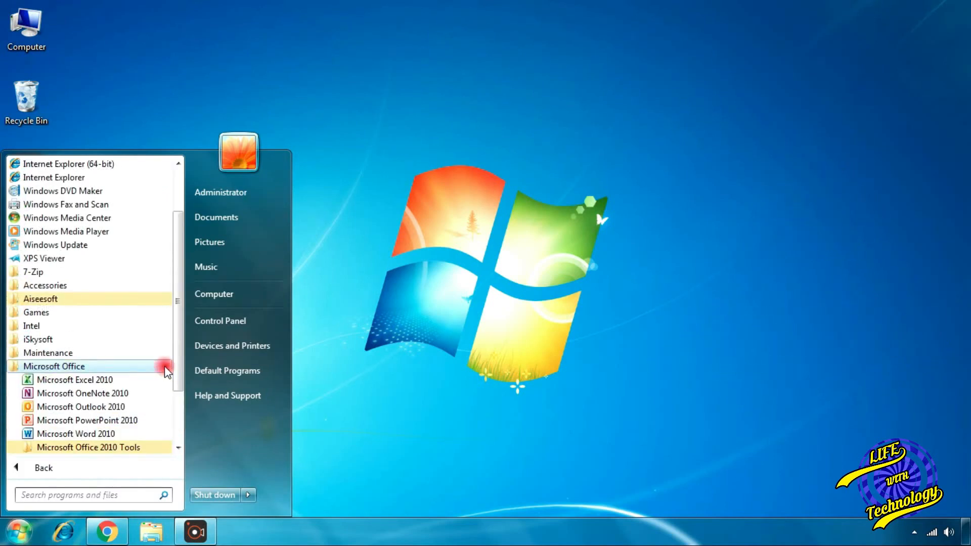
{"action": "left_click", "coordinate": [155, 407]}
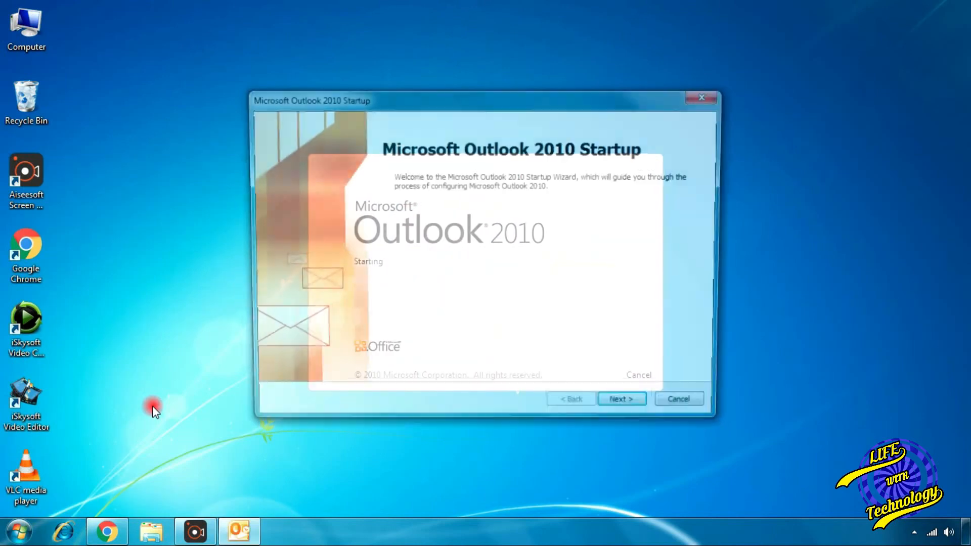
Step: Begin adding an e-mail account with manually configured Internet E-mail server settings
{"action": "left_click", "coordinate": [649, 418]}
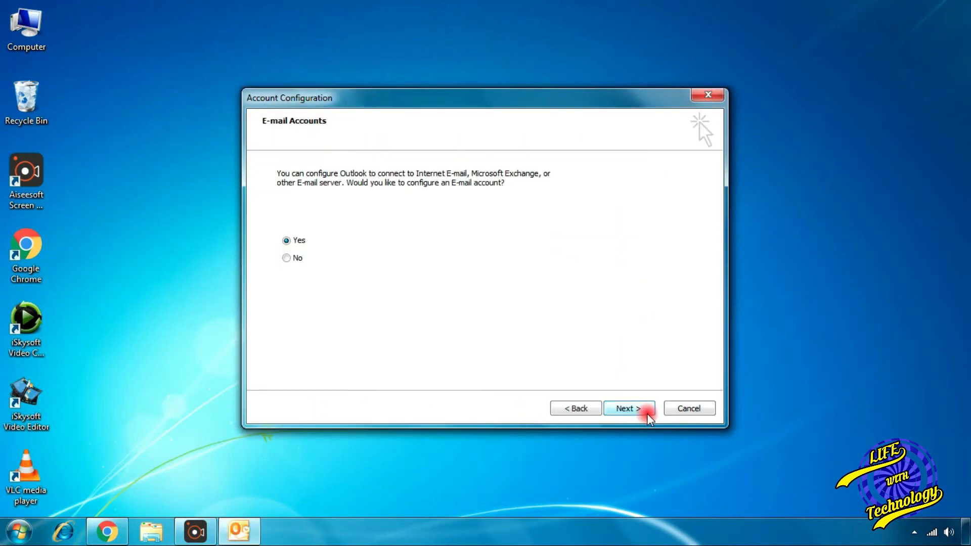
{"action": "left_click", "coordinate": [647, 410]}
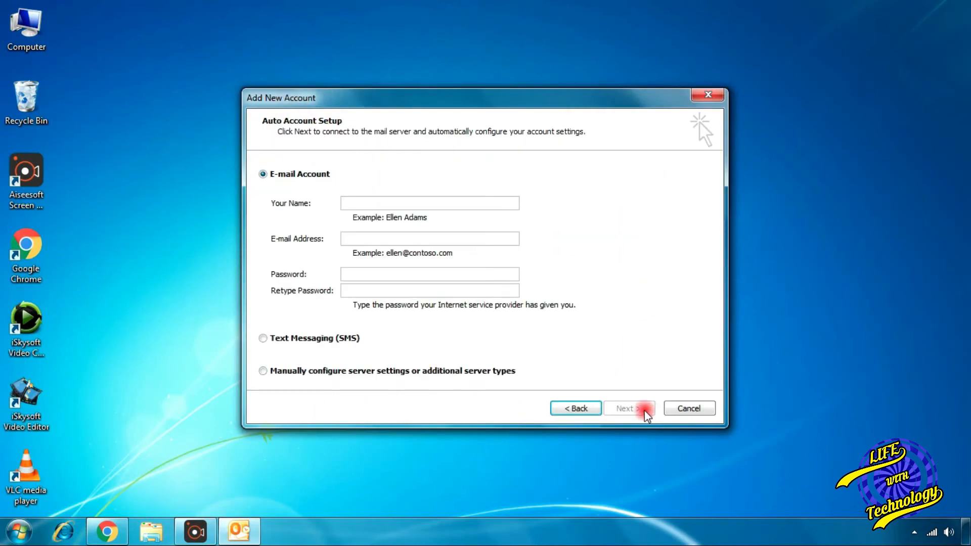
{"action": "left_click", "coordinate": [263, 371]}
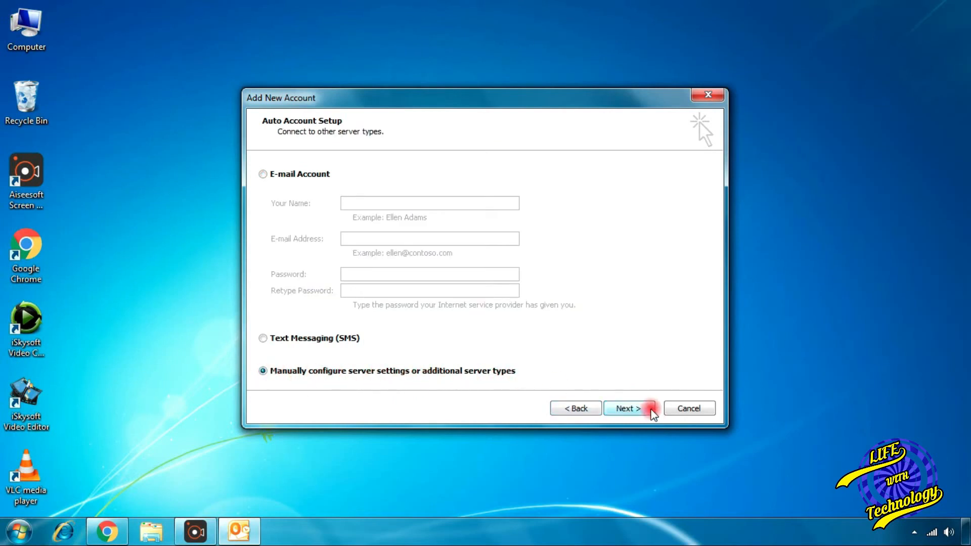
{"action": "left_click", "coordinate": [649, 410]}
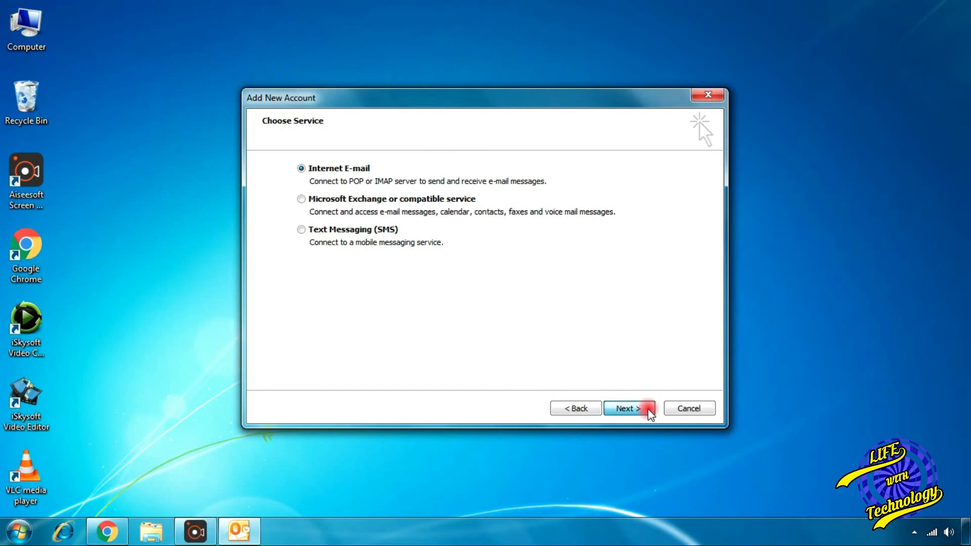
{"action": "left_click", "coordinate": [650, 410]}
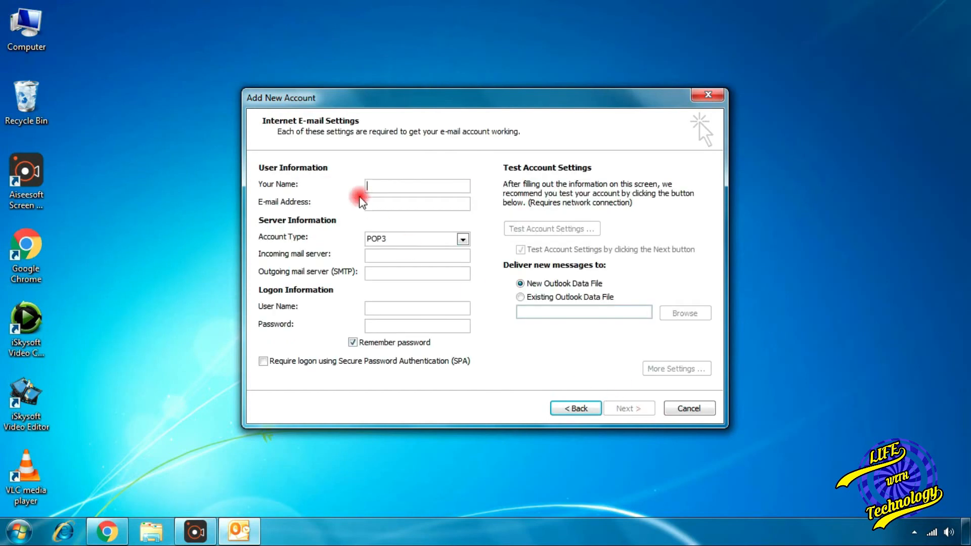
Step: Enter the user details, choose IMAP, and set imap.gmail.com and smtp.gmail.com as servers
{"action": "type", "text": "Sushil"}
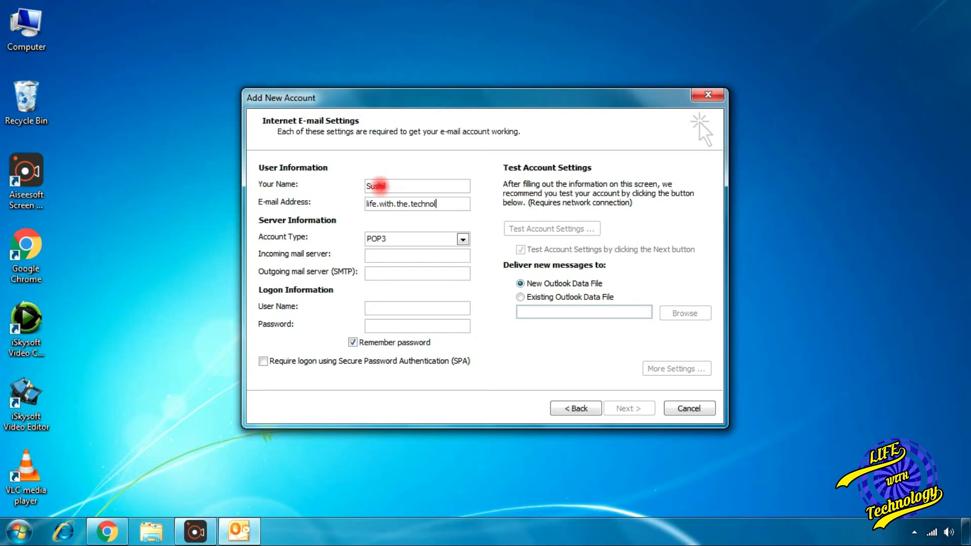
{"action": "type", "text": "mail.com"}
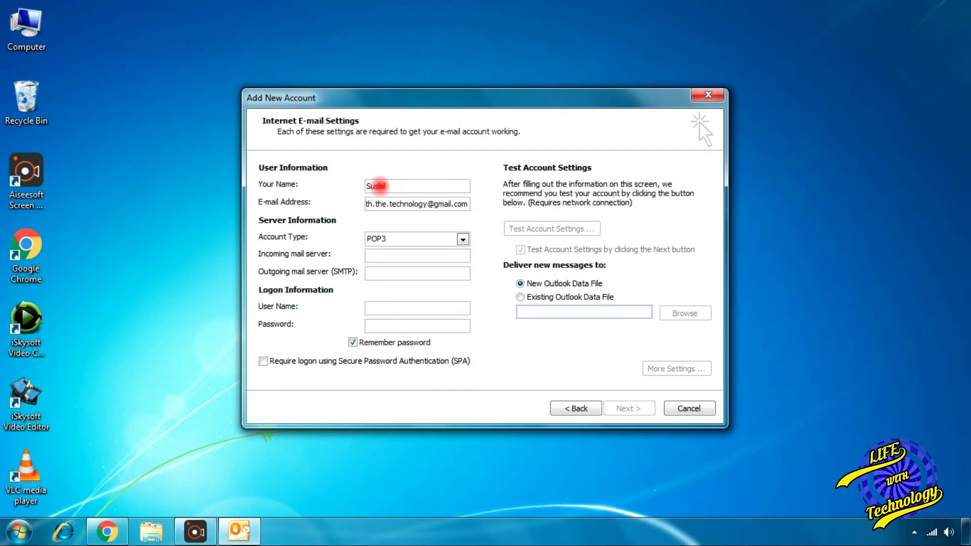
{"action": "left_click", "coordinate": [432, 237]}
{"action": "left_click", "coordinate": [423, 262]}
{"action": "left_click", "coordinate": [419, 258]}
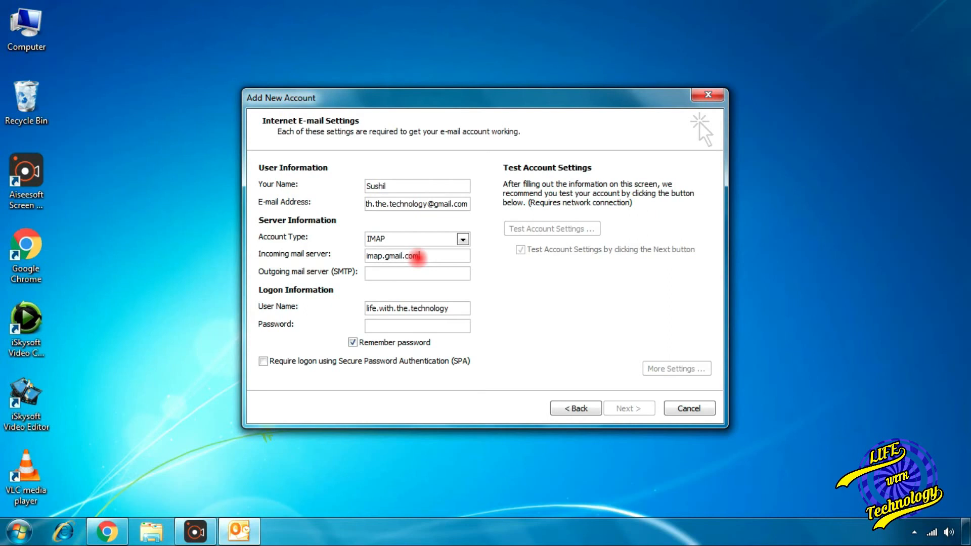
{"action": "key", "text": "Tab"}
{"action": "type", "text": "sm"}
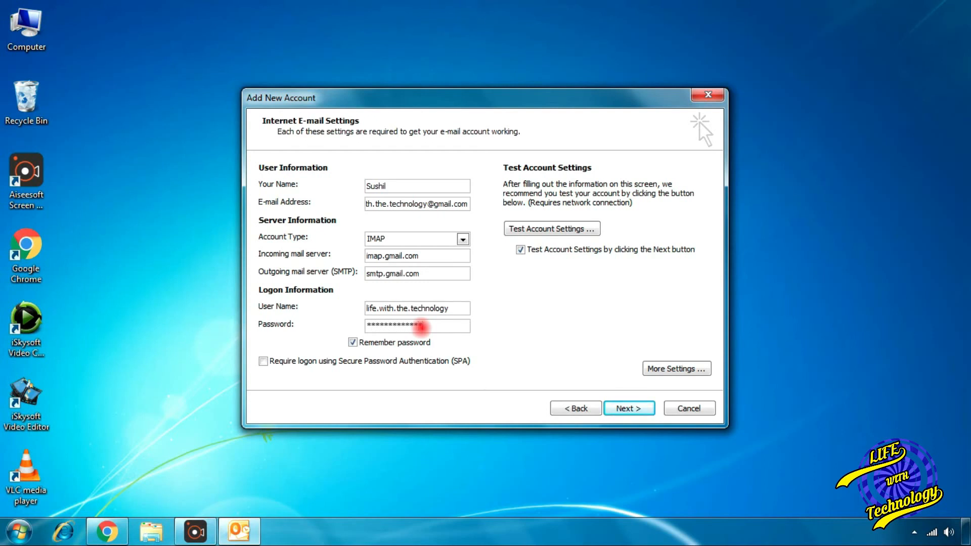
{"action": "left_click", "coordinate": [701, 372]}
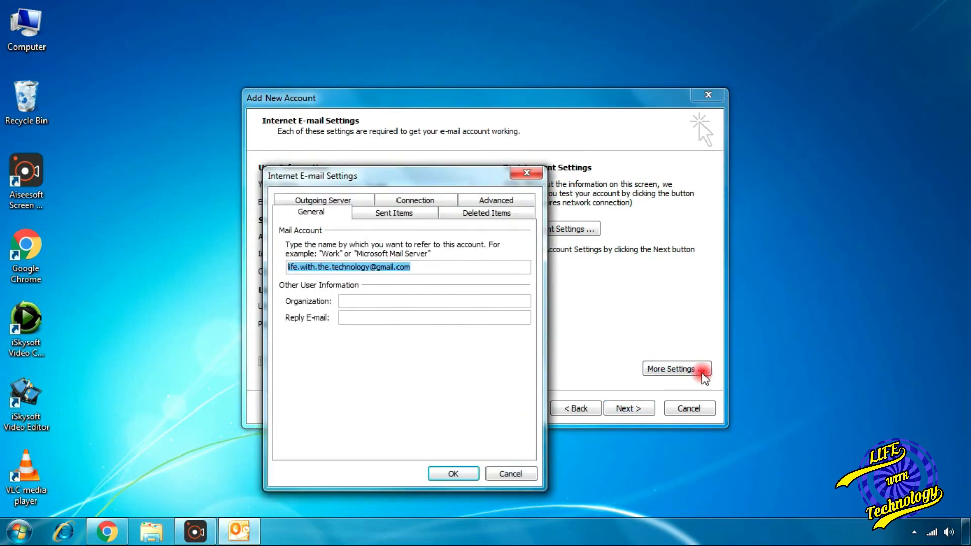
Step: Require outgoing server authentication and set the incoming IMAP port to 993 with SSL
{"action": "left_click", "coordinate": [361, 201]}
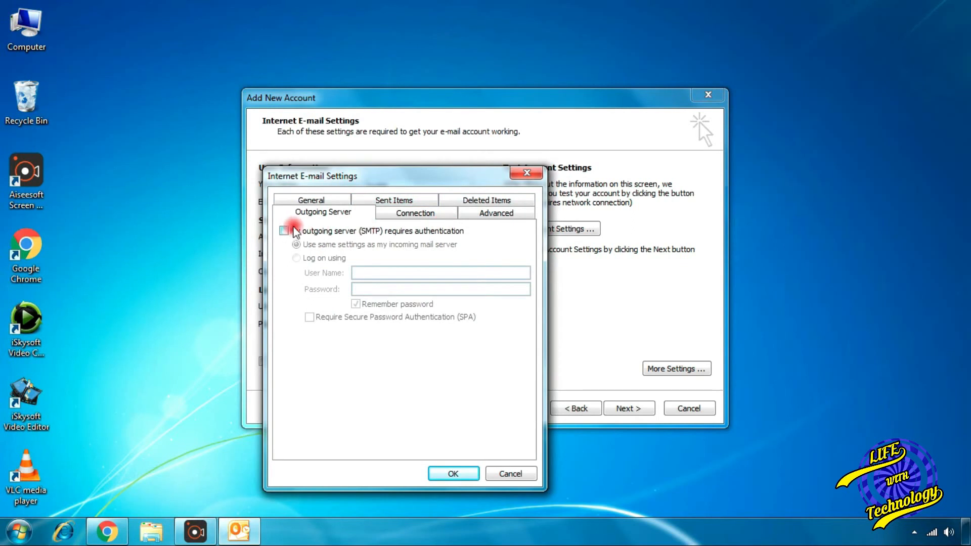
{"action": "left_click", "coordinate": [284, 231]}
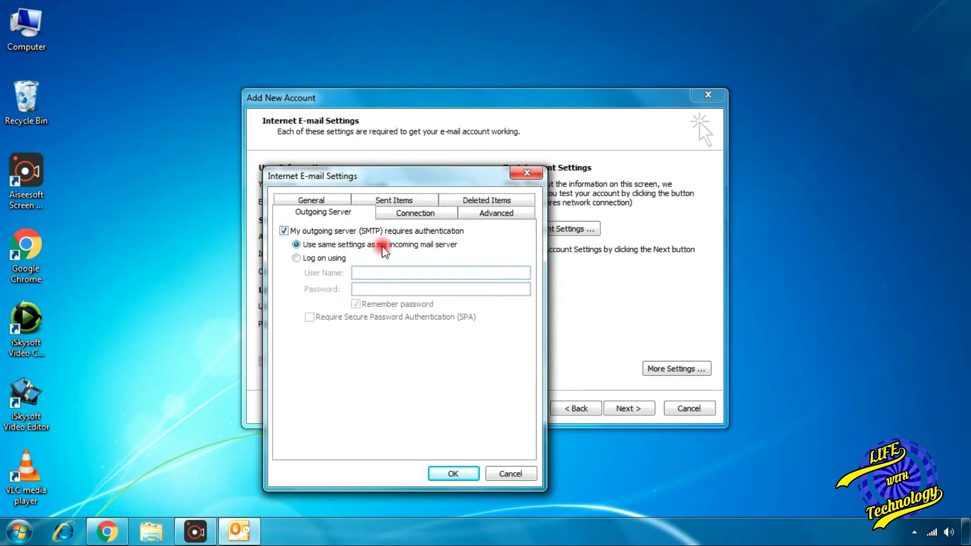
{"action": "left_click", "coordinate": [524, 215]}
{"action": "double_click", "coordinate": [400, 247]}
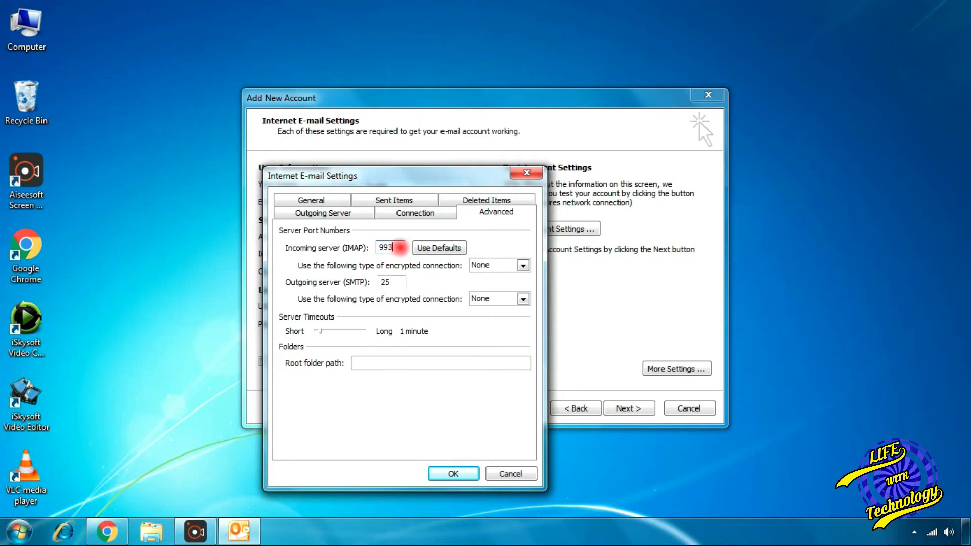
{"action": "left_click", "coordinate": [503, 265]}
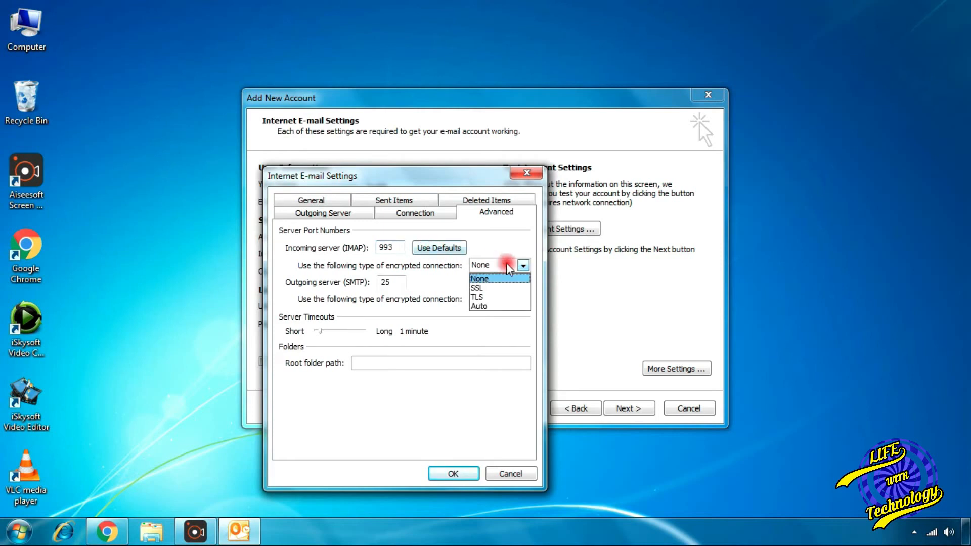
{"action": "left_click", "coordinate": [492, 296]}
Step: Set the outgoing SMTP port to 465 with SSL, confirm, and test the account
{"action": "left_click", "coordinate": [400, 279]}
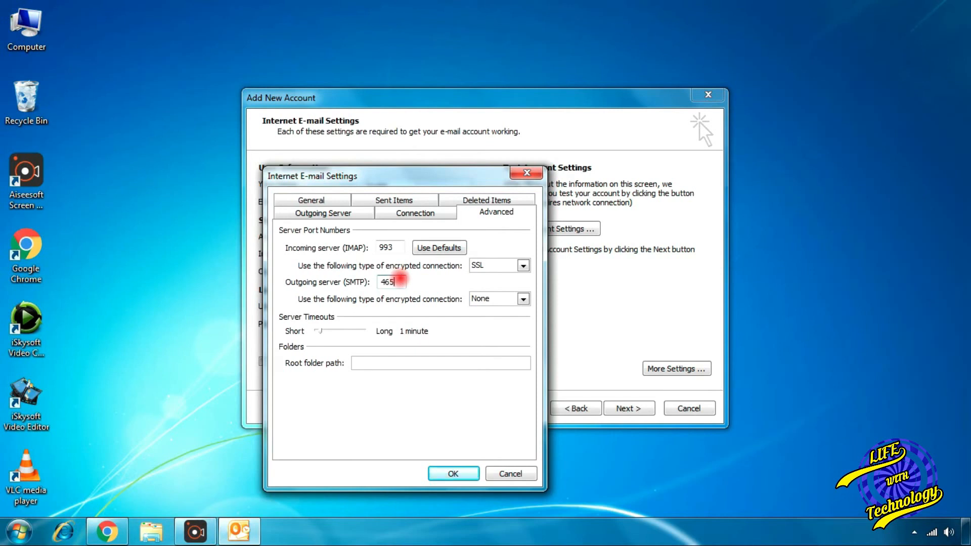
{"action": "left_click", "coordinate": [509, 299]}
{"action": "left_click", "coordinate": [498, 325]}
{"action": "left_click", "coordinate": [400, 283]}
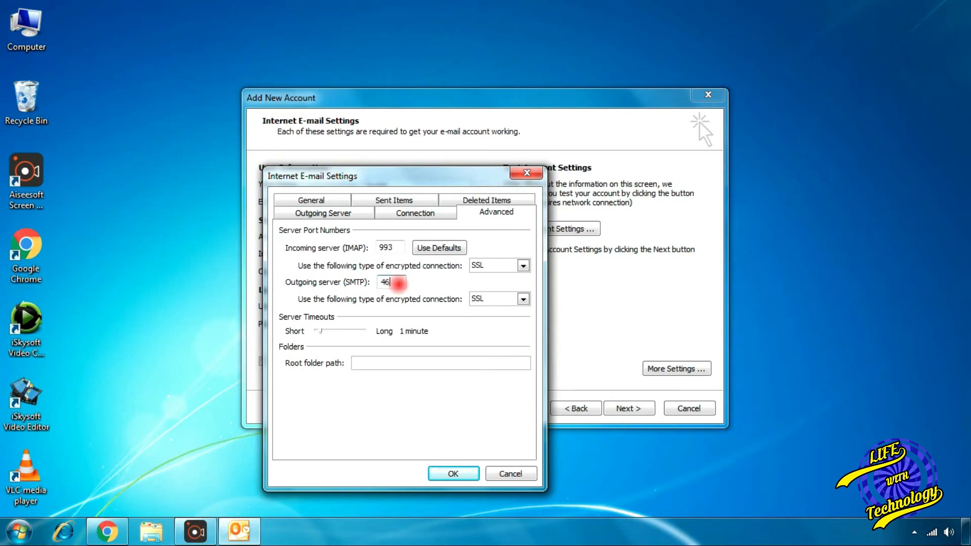
{"action": "left_click", "coordinate": [453, 474]}
{"action": "left_click", "coordinate": [587, 229]}
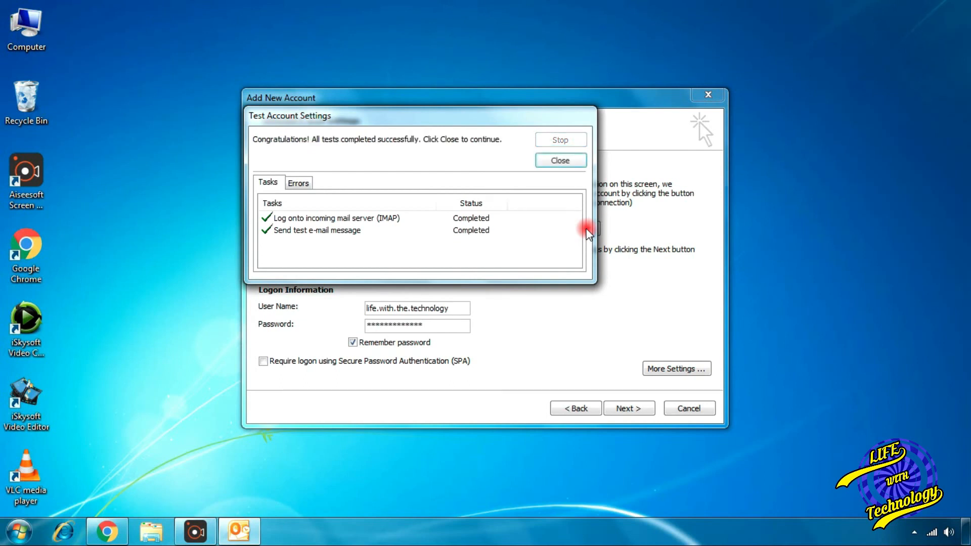
Step: Close the successful test results, advance the wizard, and close the repeated successful test
{"action": "left_click", "coordinate": [571, 161]}
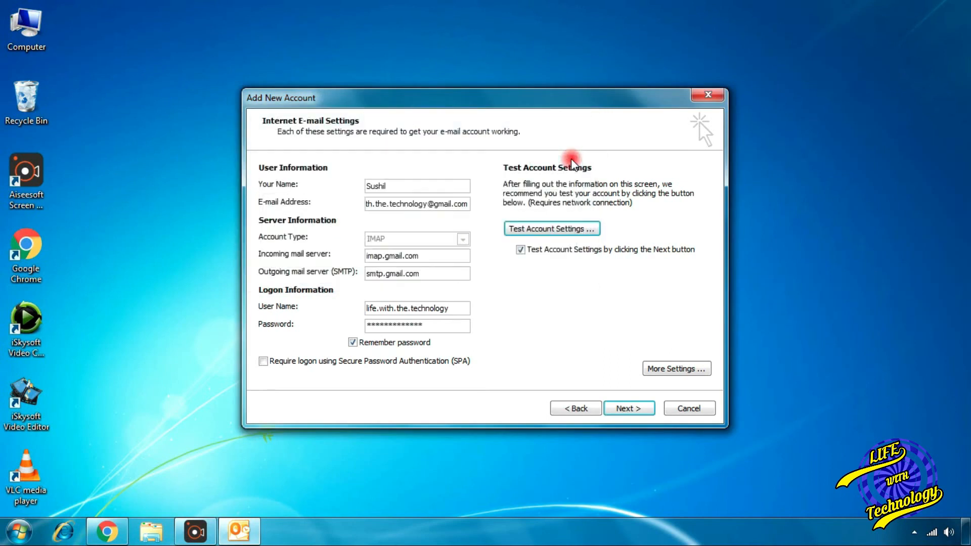
{"action": "left_click", "coordinate": [635, 409]}
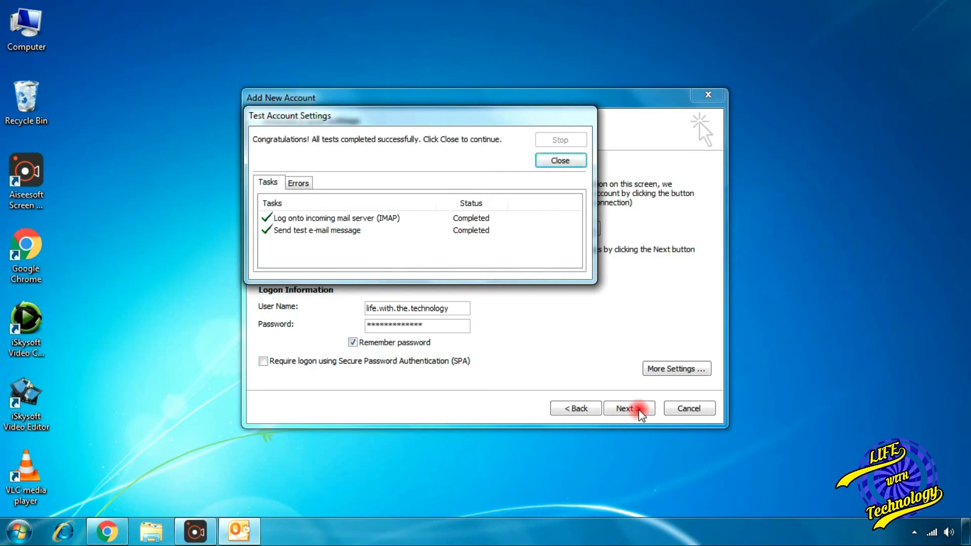
{"action": "left_click", "coordinate": [565, 160]}
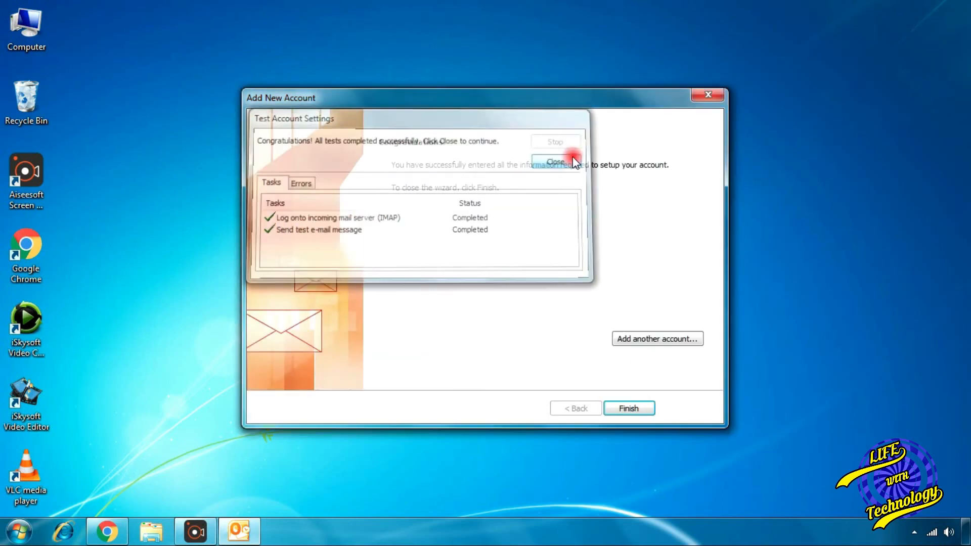
Step: Finish the Add New Account wizard so Outlook loads the Gmail inbox
{"action": "left_click", "coordinate": [644, 407]}
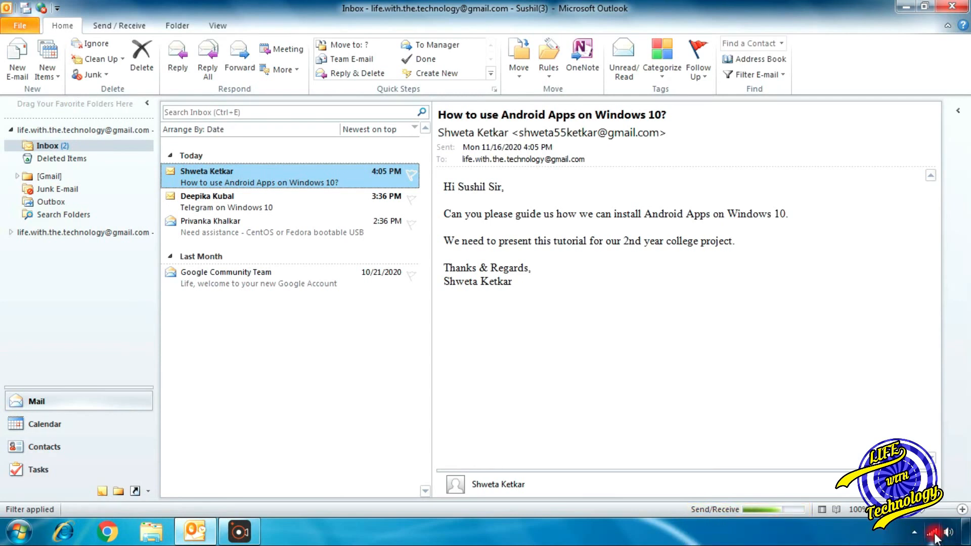
Step: Disable the Wireless Network Connection from Network and Sharing Center and close the window
{"action": "right_click", "coordinate": [934, 535]}
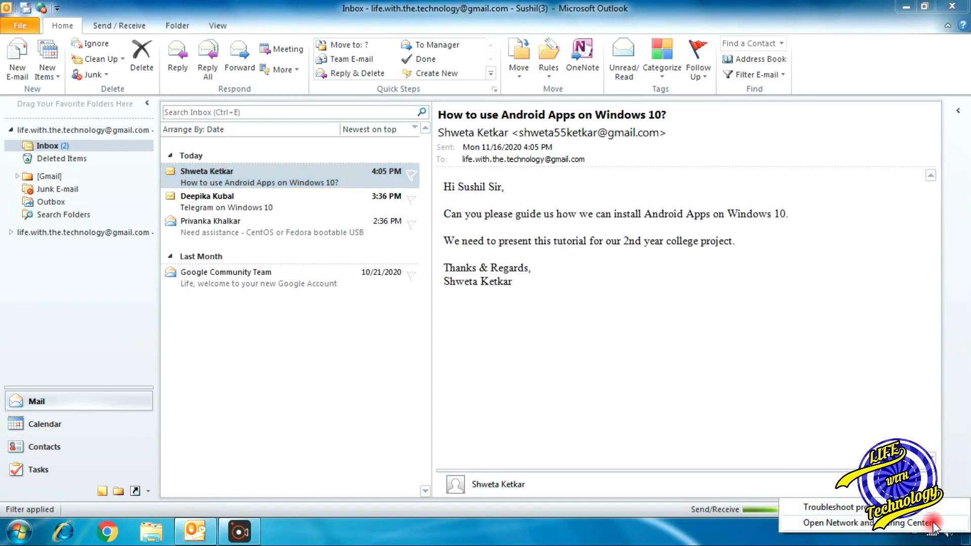
{"action": "left_click", "coordinate": [930, 523]}
{"action": "left_click", "coordinate": [769, 217]}
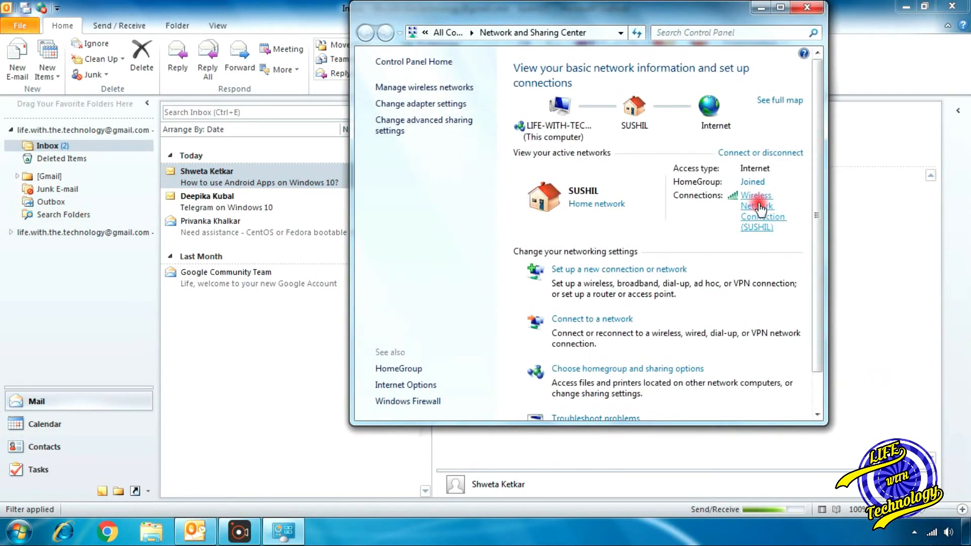
{"action": "left_click", "coordinate": [468, 384]}
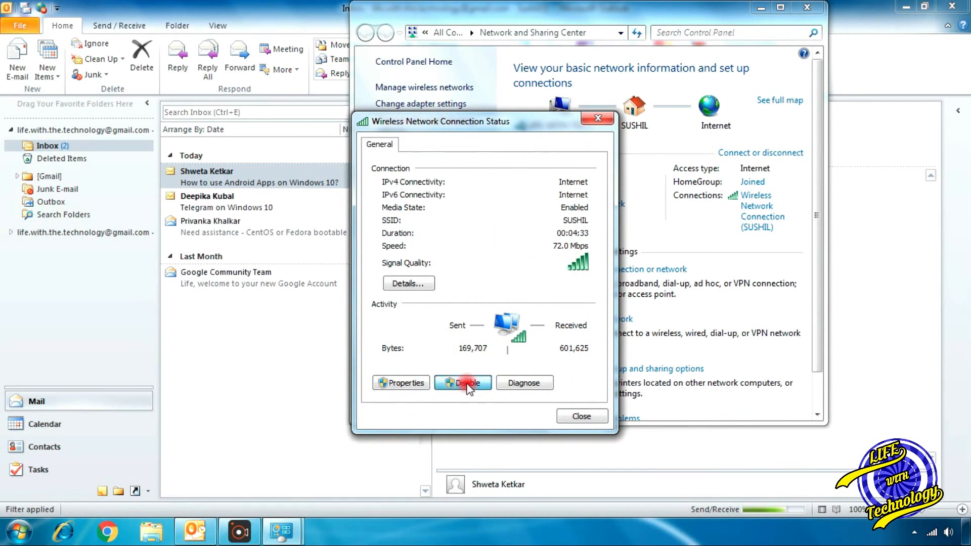
{"action": "left_click", "coordinate": [807, 7]}
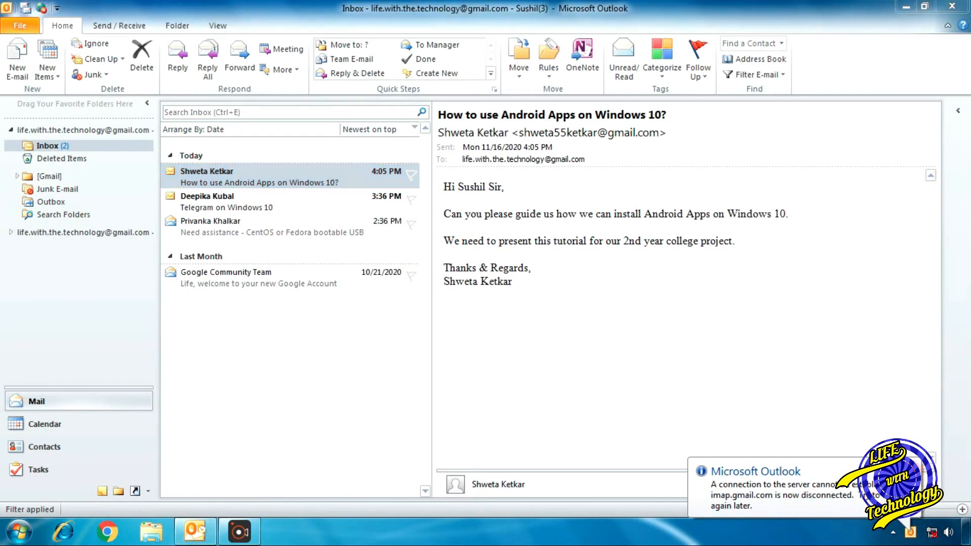
Step: Take Outlook offline, preview the Google welcome message, and open the CentOS or Fedora bootable USB email separately
{"action": "left_click", "coordinate": [44, 9]}
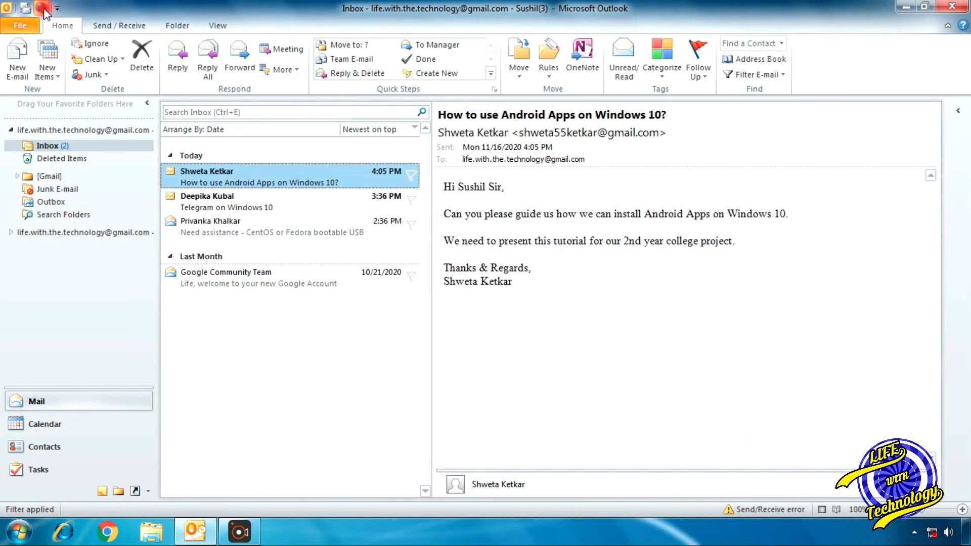
{"action": "left_click", "coordinate": [44, 9]}
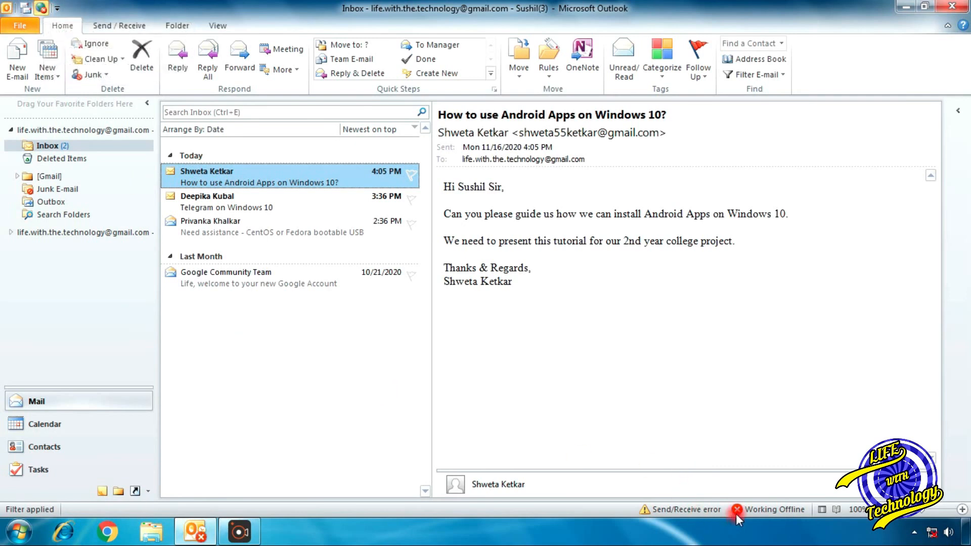
{"action": "left_click", "coordinate": [250, 280]}
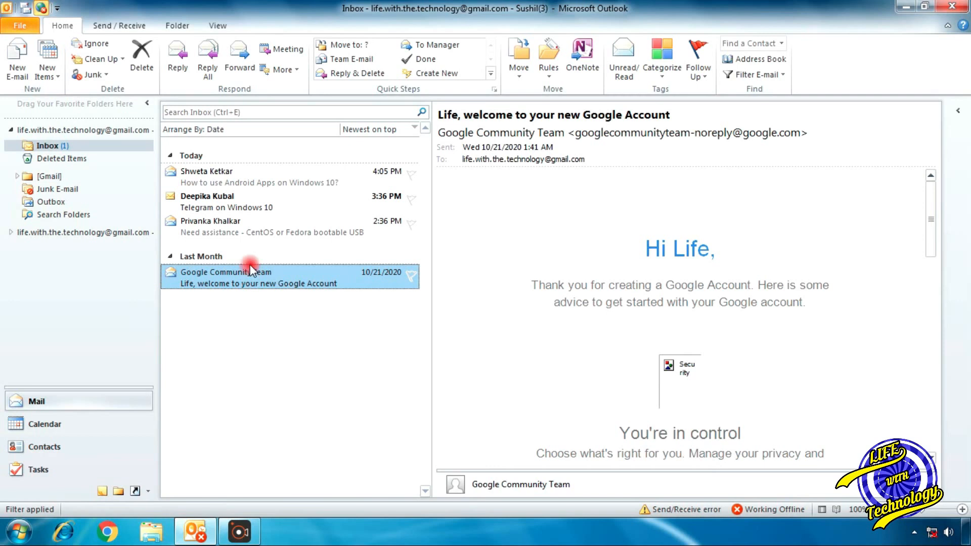
{"action": "left_click", "coordinate": [245, 231]}
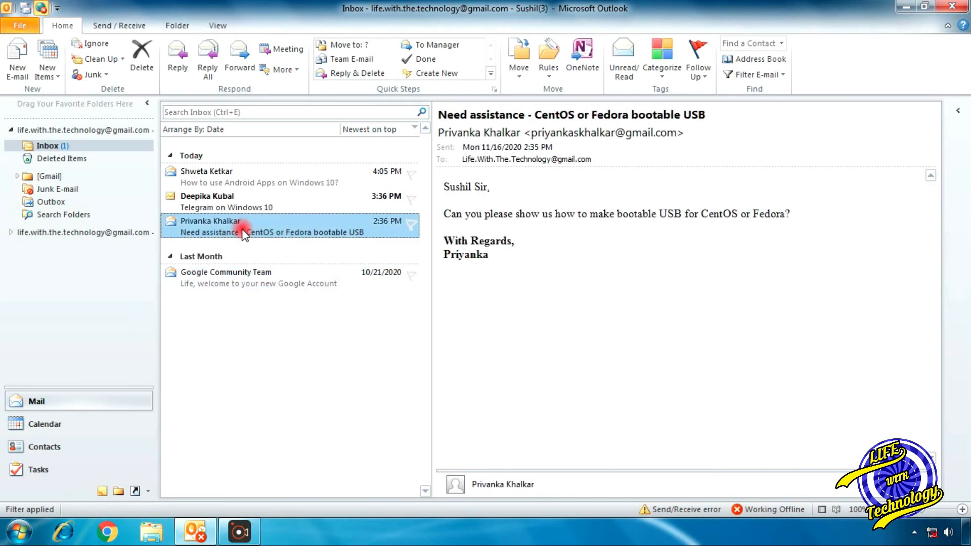
{"action": "double_click", "coordinate": [244, 231]}
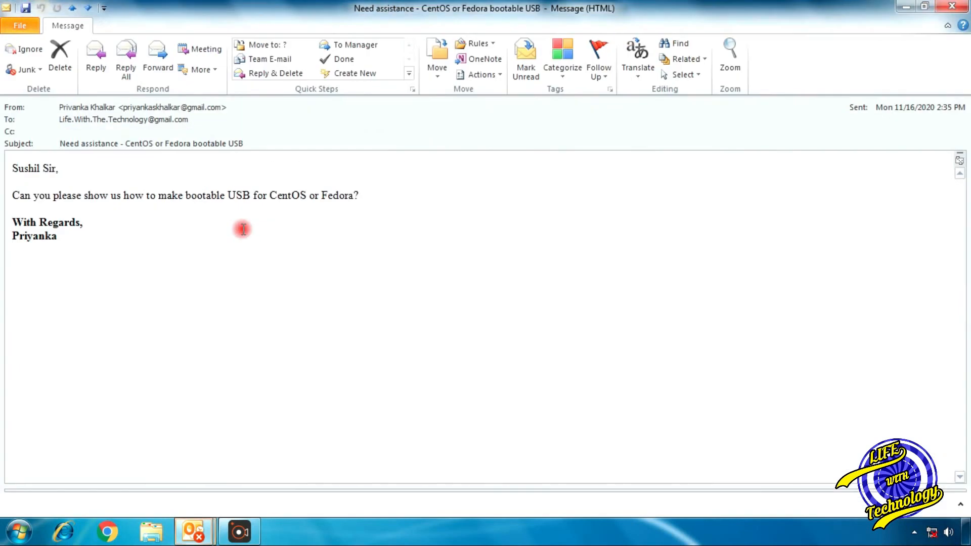
Step: Print the bootable USB email to Send To OneNote 2010 in Memo Style, then close its window
{"action": "left_click", "coordinate": [28, 23]}
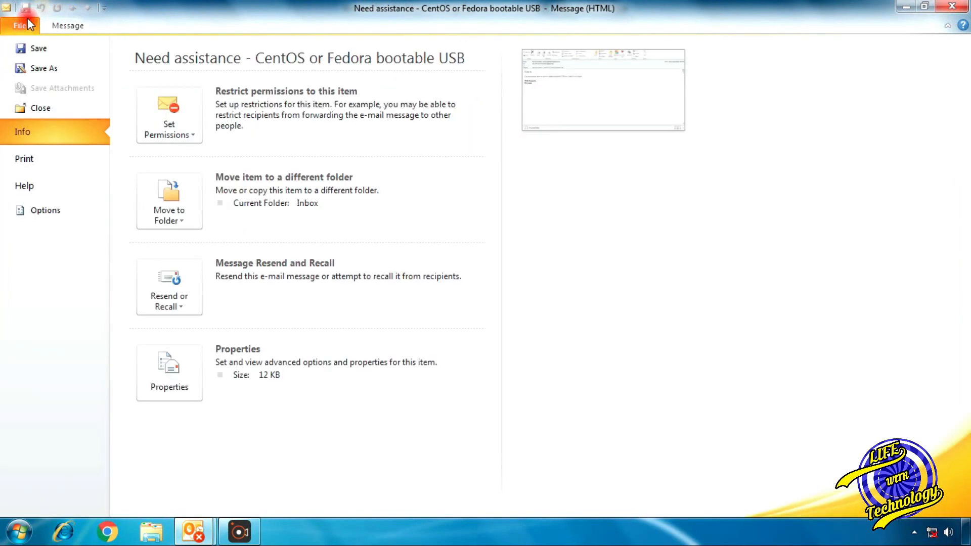
{"action": "left_click", "coordinate": [26, 158]}
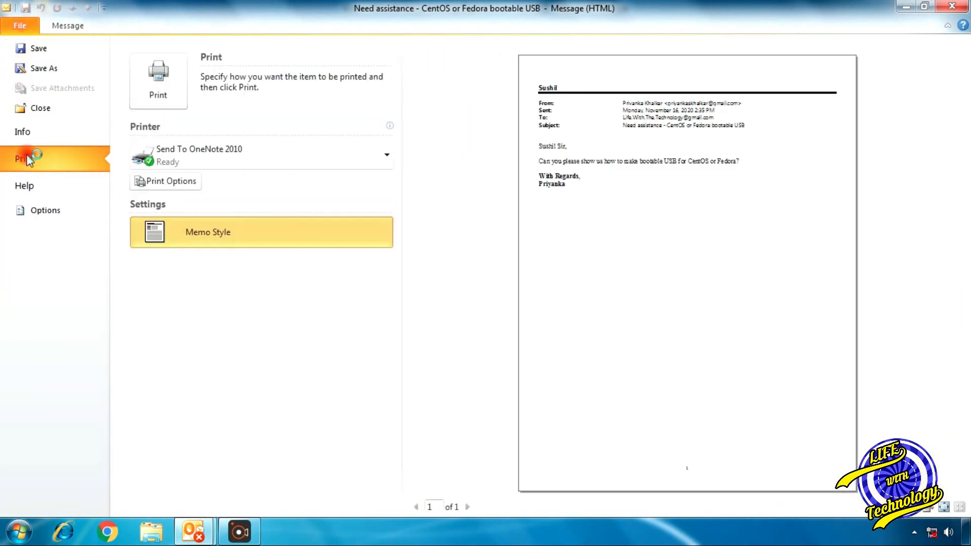
{"action": "left_click", "coordinate": [172, 95]}
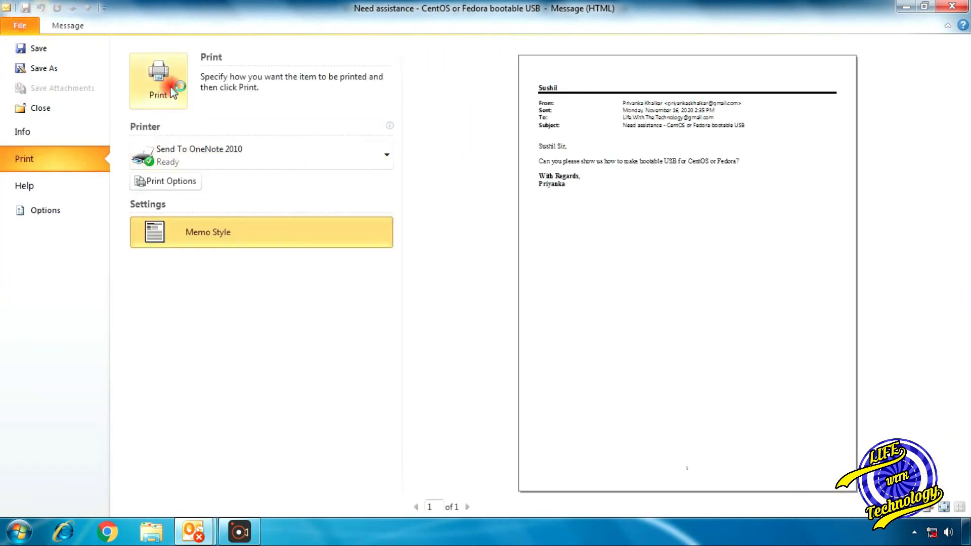
{"action": "left_click", "coordinate": [952, 6]}
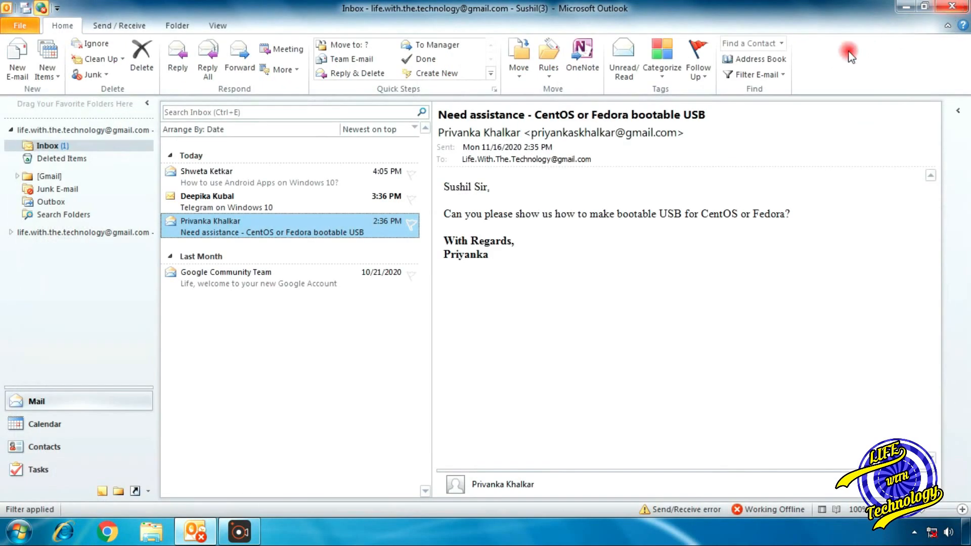
Step: Read the 'Telegram on Windows 10' and 'How to use Android Apps on Windows 10?' messages
{"action": "left_click", "coordinate": [267, 198]}
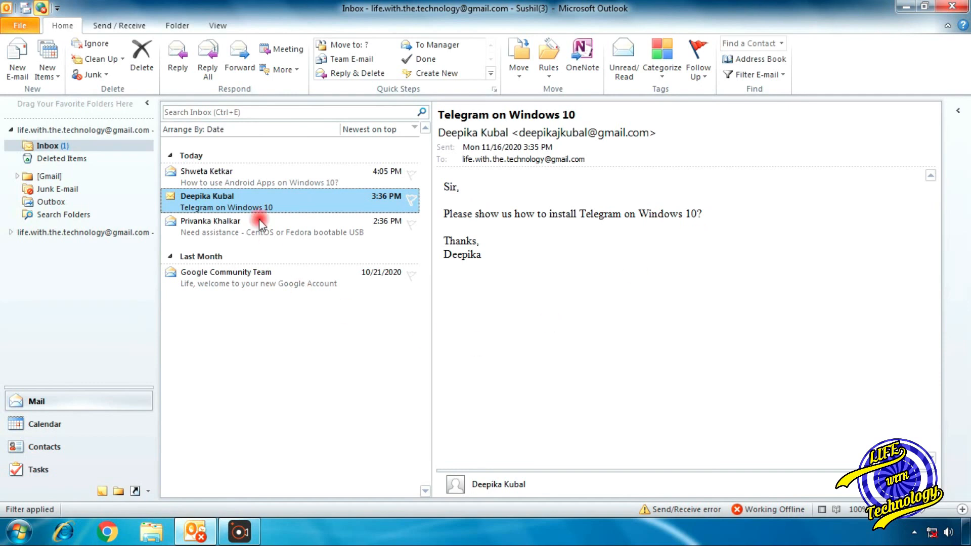
{"action": "left_click", "coordinate": [231, 175]}
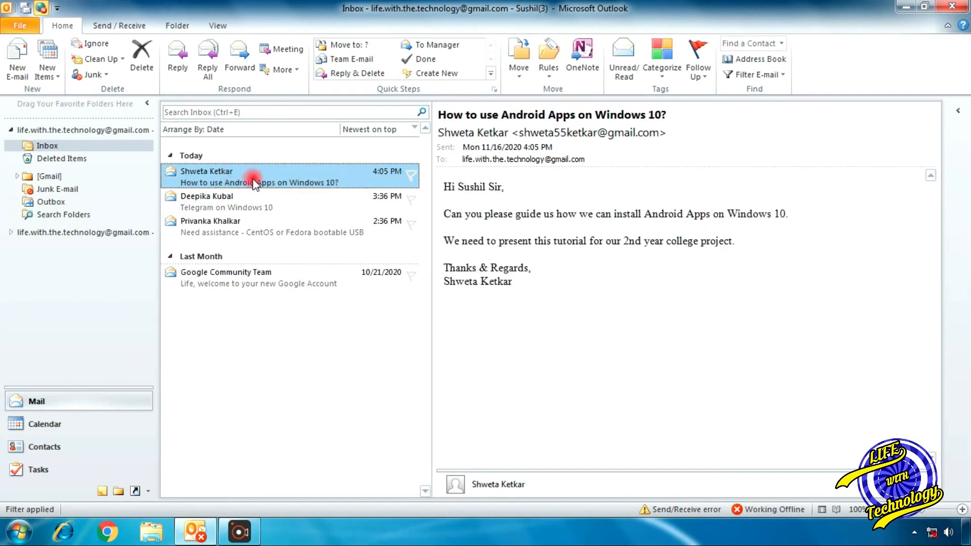